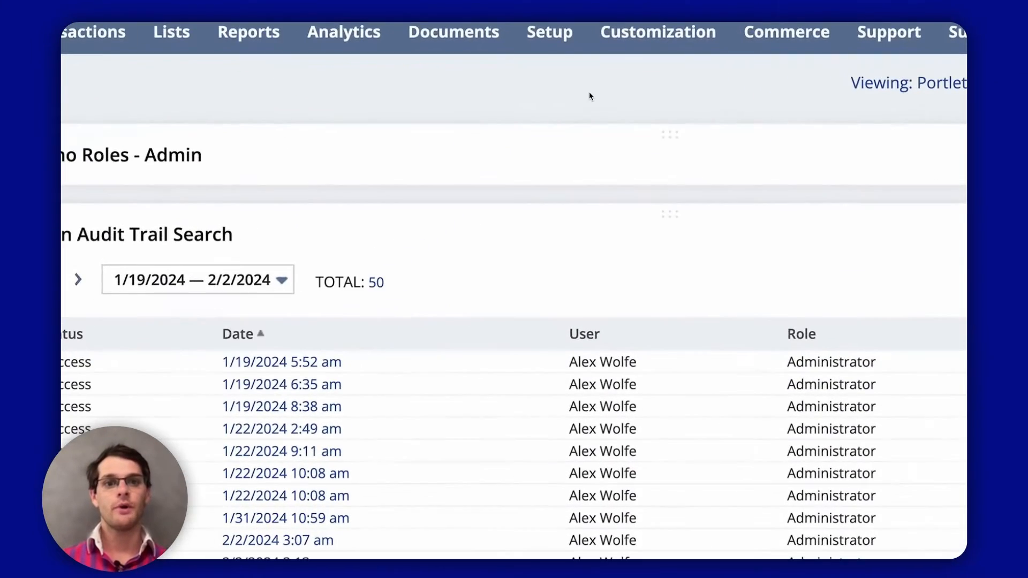
Open the Import Assistant for importing CSV records
{"action": "mouse_move", "coordinate": [570, 67]}
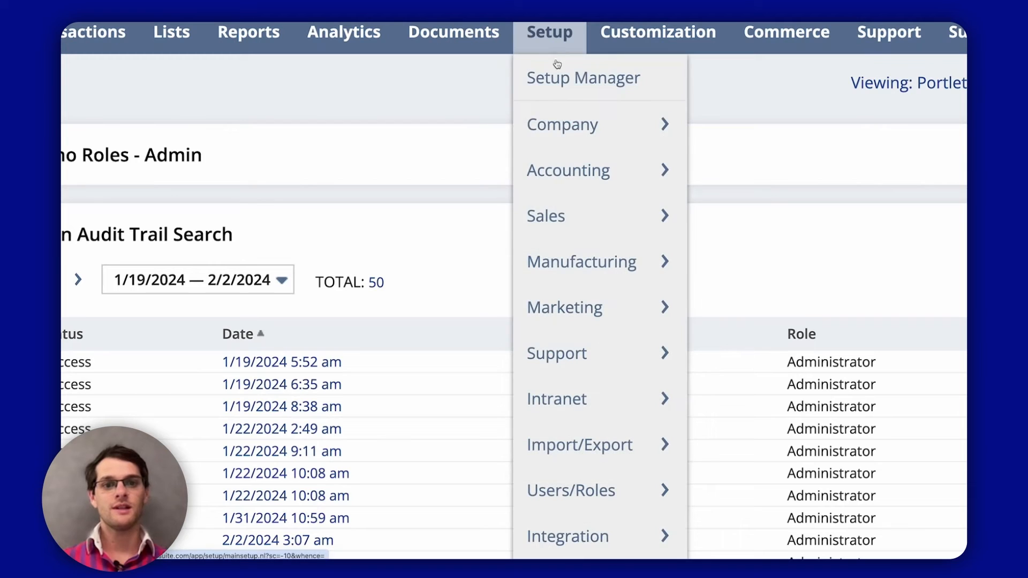
{"action": "mouse_move", "coordinate": [585, 440]}
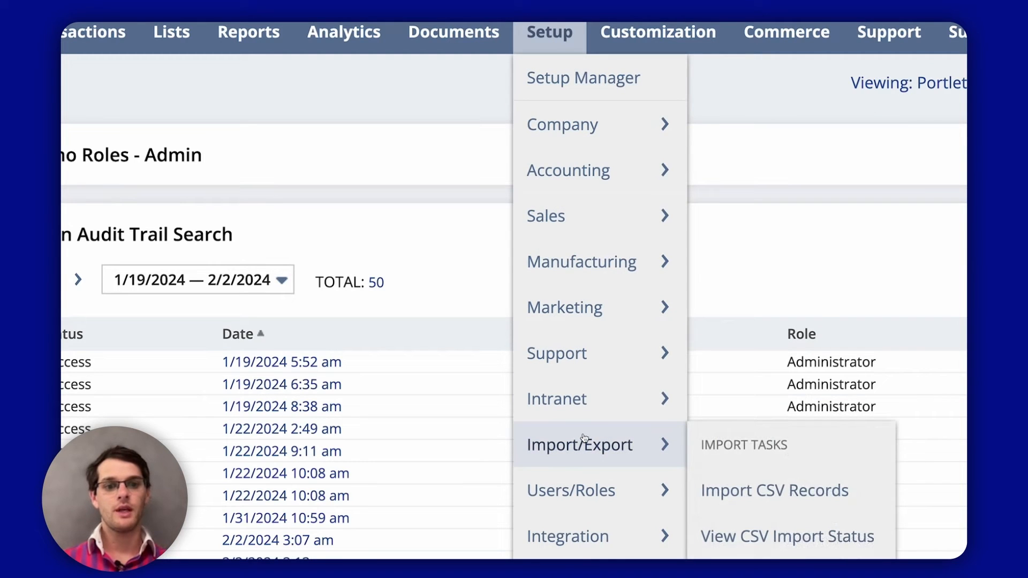
{"action": "left_click", "coordinate": [735, 498]}
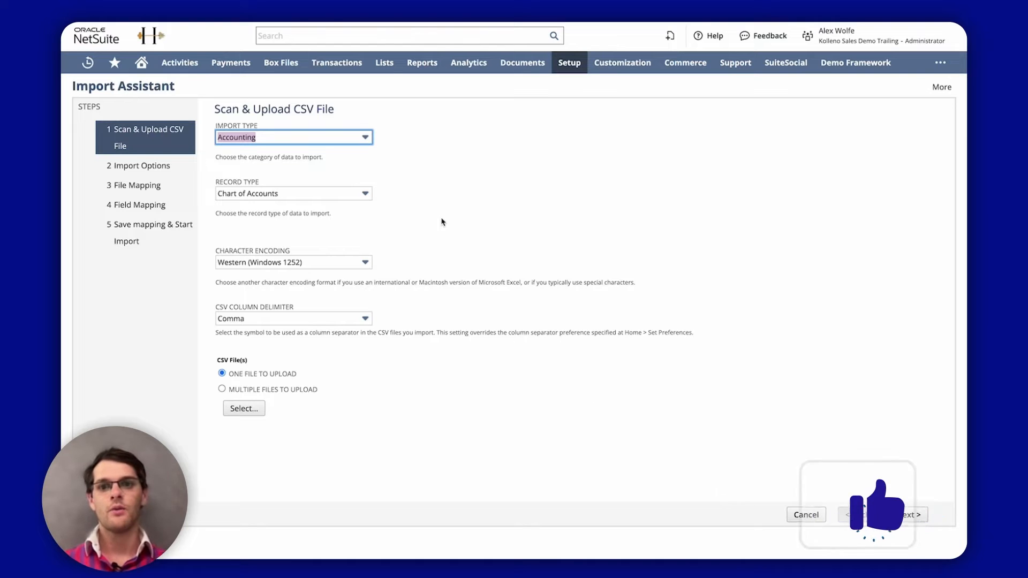
Set the import type to Transactions and the record type to Invoice
{"action": "left_click", "coordinate": [343, 141]}
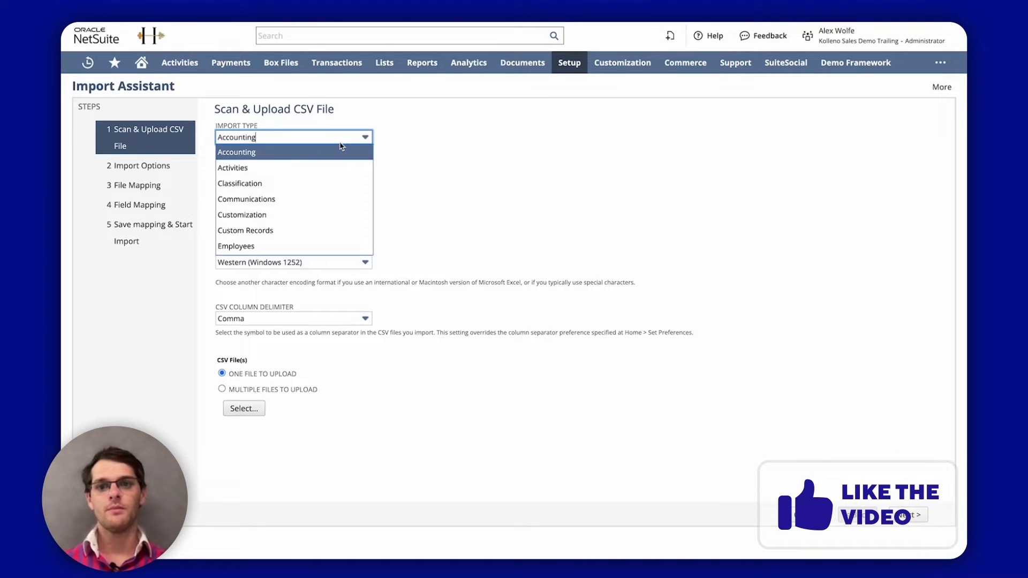
{"action": "scroll", "coordinate": [311, 187], "scroll_direction": "down", "scroll_amount": 2}
{"action": "scroll", "coordinate": [311, 188], "scroll_direction": "down", "scroll_amount": 2}
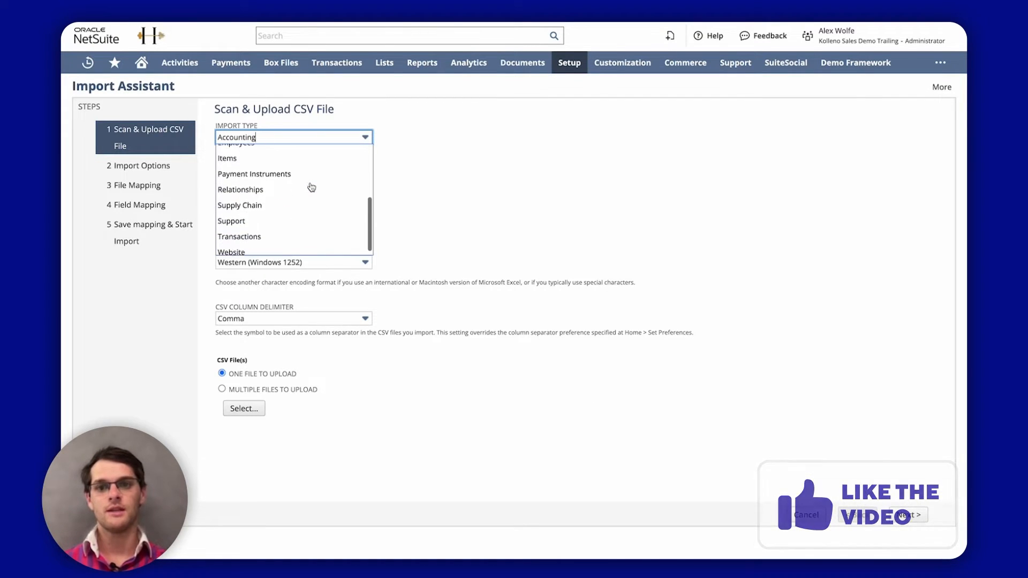
{"action": "left_click", "coordinate": [275, 231]}
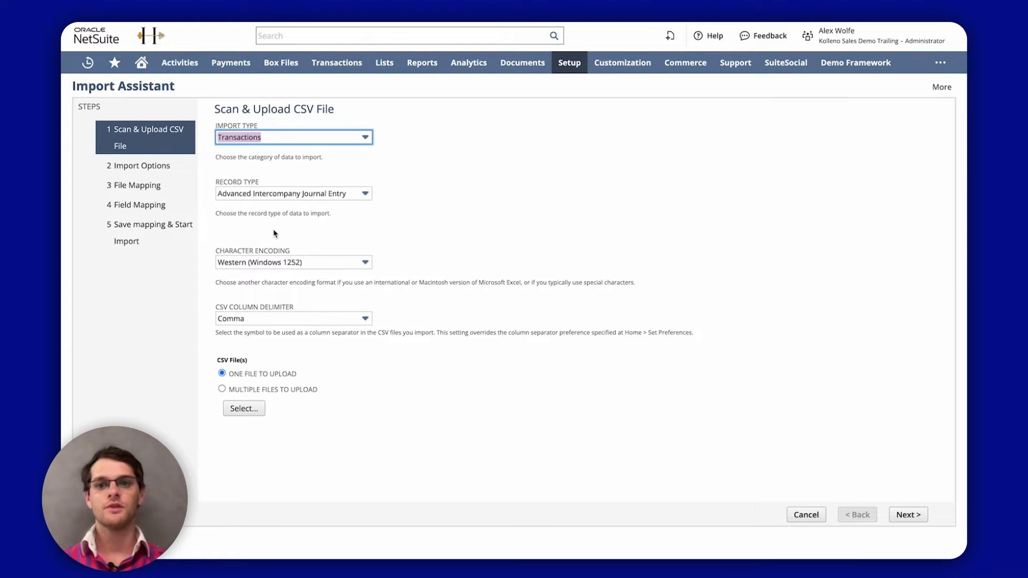
{"action": "left_click", "coordinate": [300, 196]}
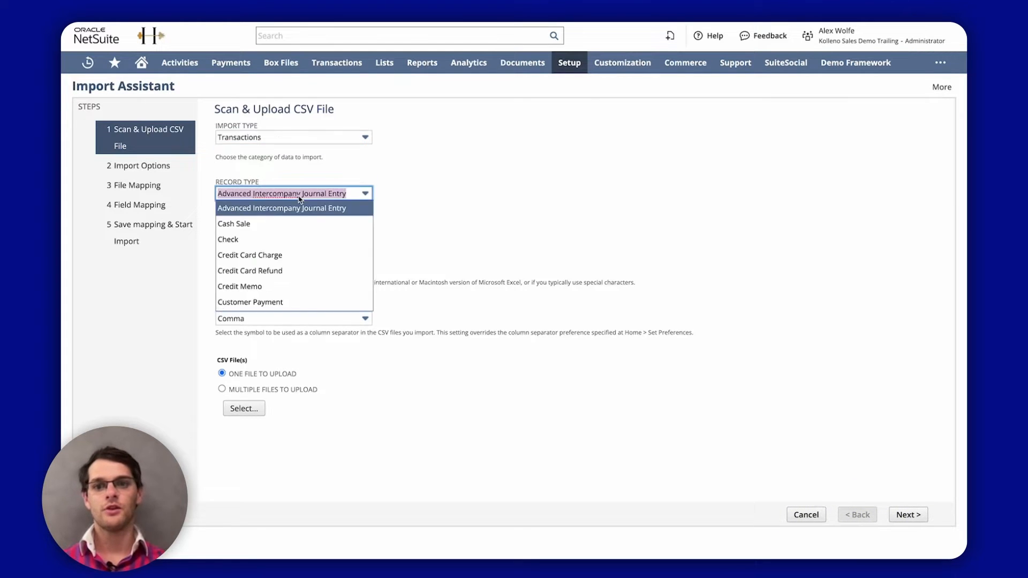
{"action": "scroll", "coordinate": [286, 255], "scroll_direction": "down", "scroll_amount": 2}
{"action": "scroll", "coordinate": [286, 254], "scroll_direction": "down", "scroll_amount": 1}
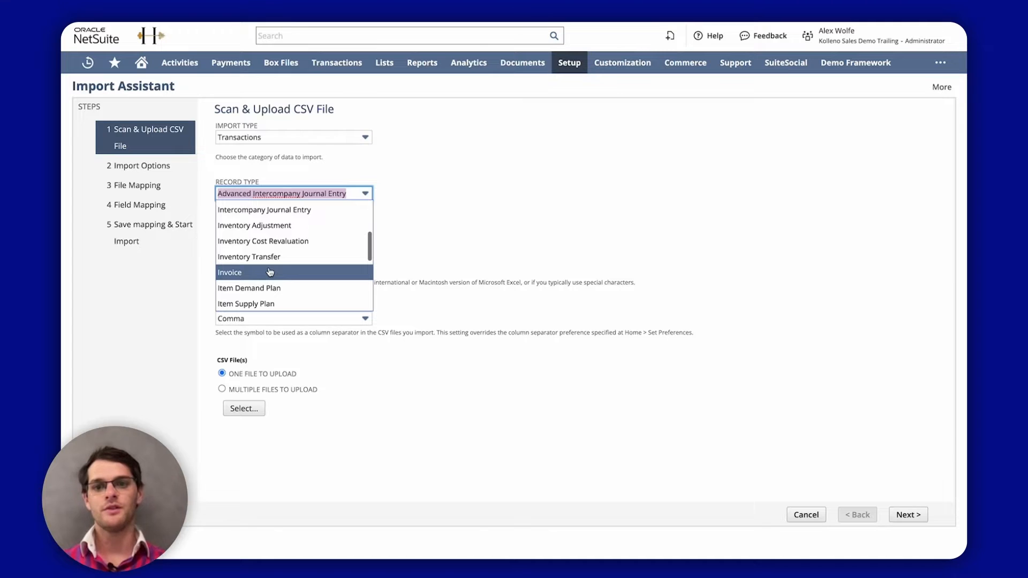
{"action": "left_click", "coordinate": [270, 272]}
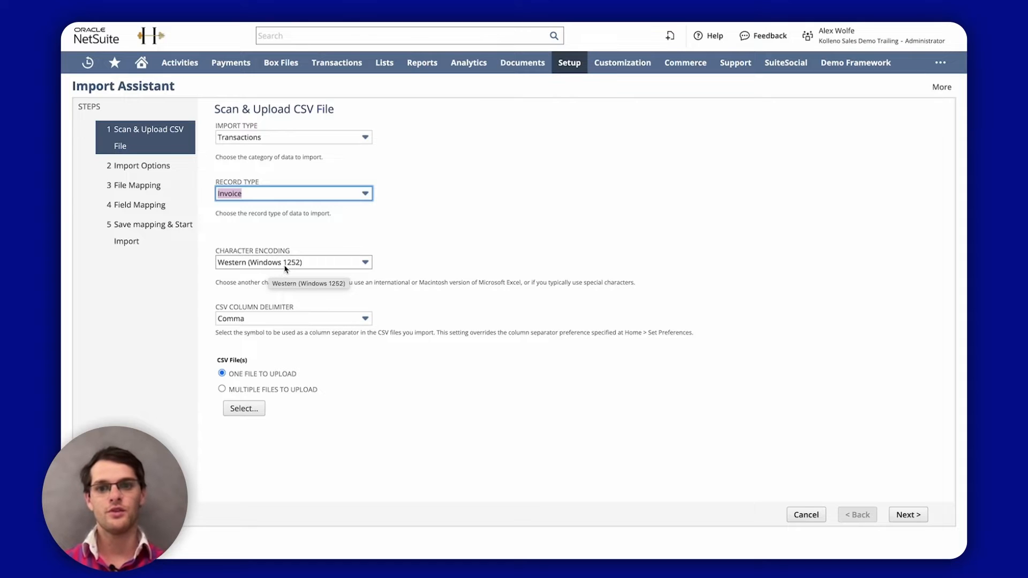
Set the character encoding to Unicode (UTF-8) and select invoices.csv as the single file to upload
{"action": "left_click", "coordinate": [286, 265]}
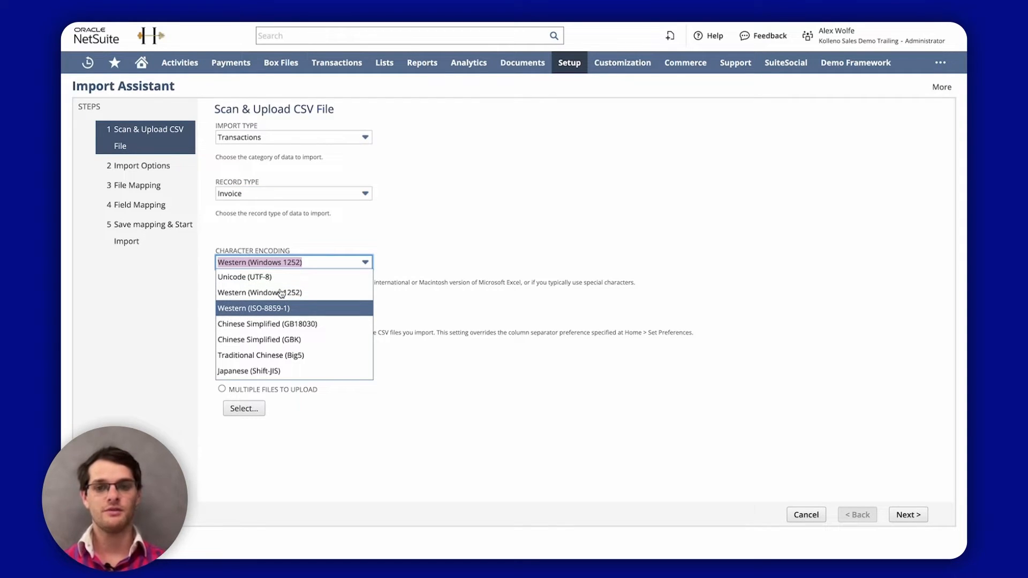
{"action": "left_click", "coordinate": [234, 279]}
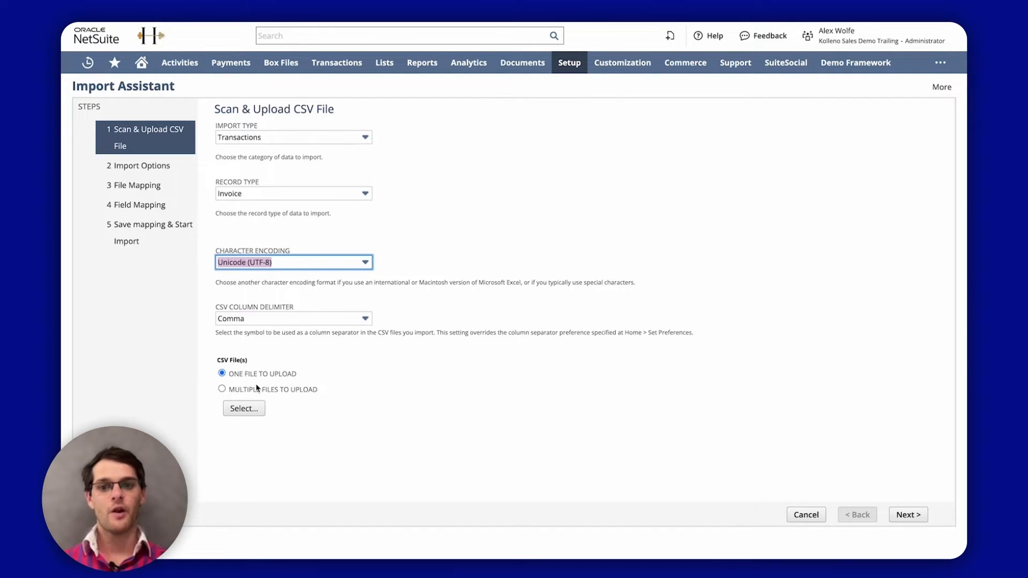
{"action": "left_click", "coordinate": [239, 409]}
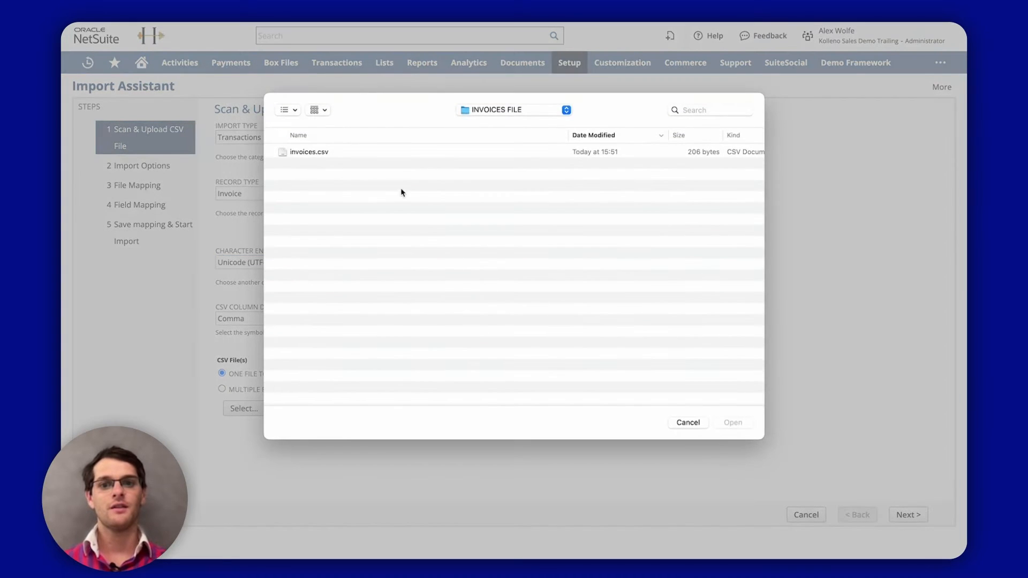
{"action": "double_click", "coordinate": [425, 153]}
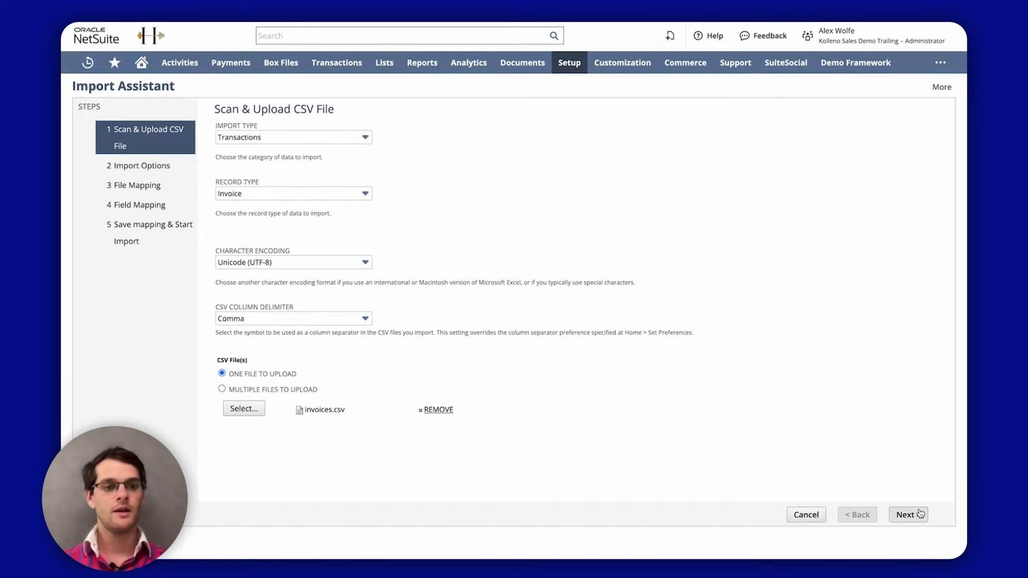
Proceed to the import options, expand the advanced options and continue to field mapping with the default settings
{"action": "left_click", "coordinate": [918, 523]}
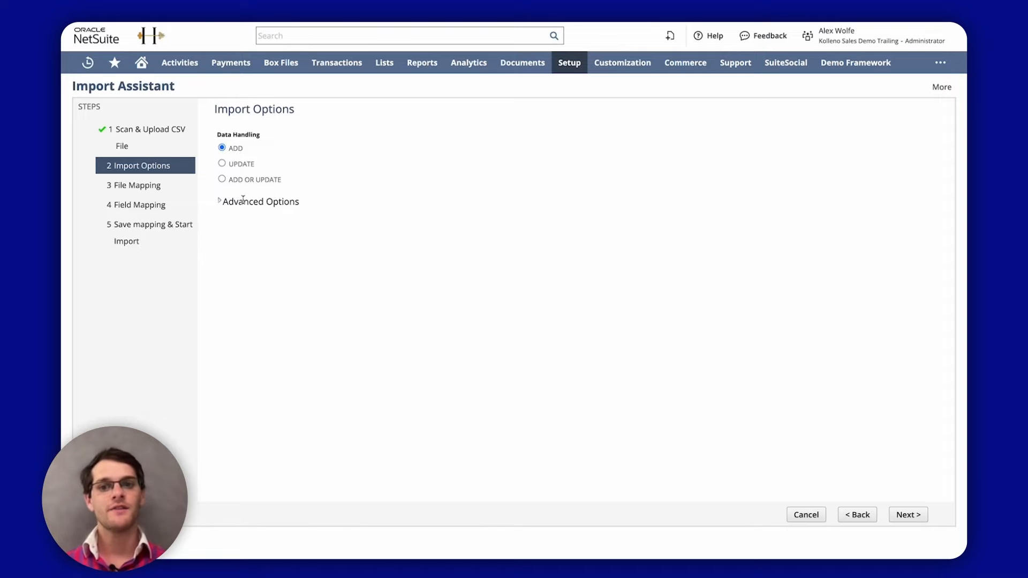
{"action": "left_click", "coordinate": [221, 202]}
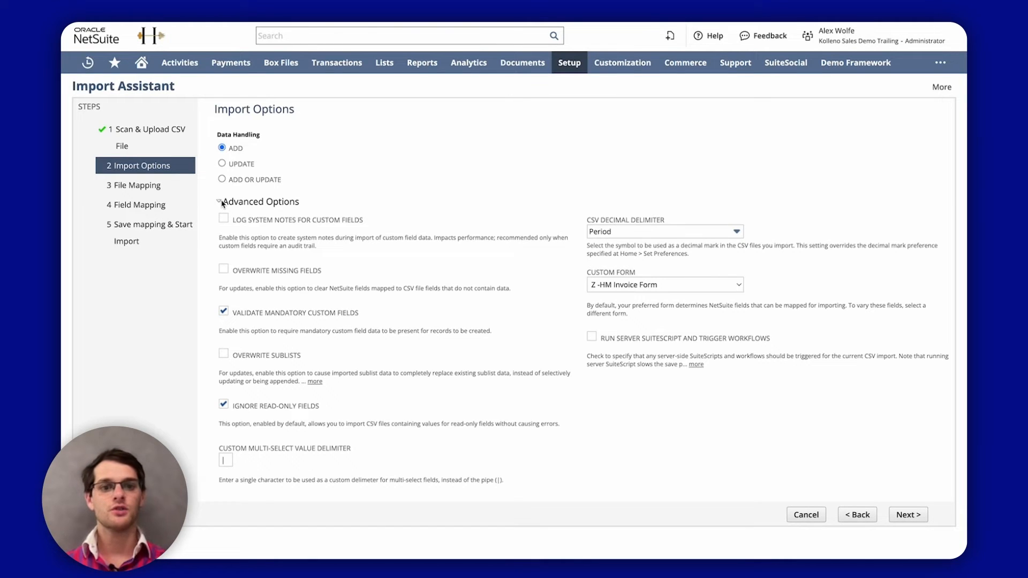
{"action": "left_click", "coordinate": [909, 515]}
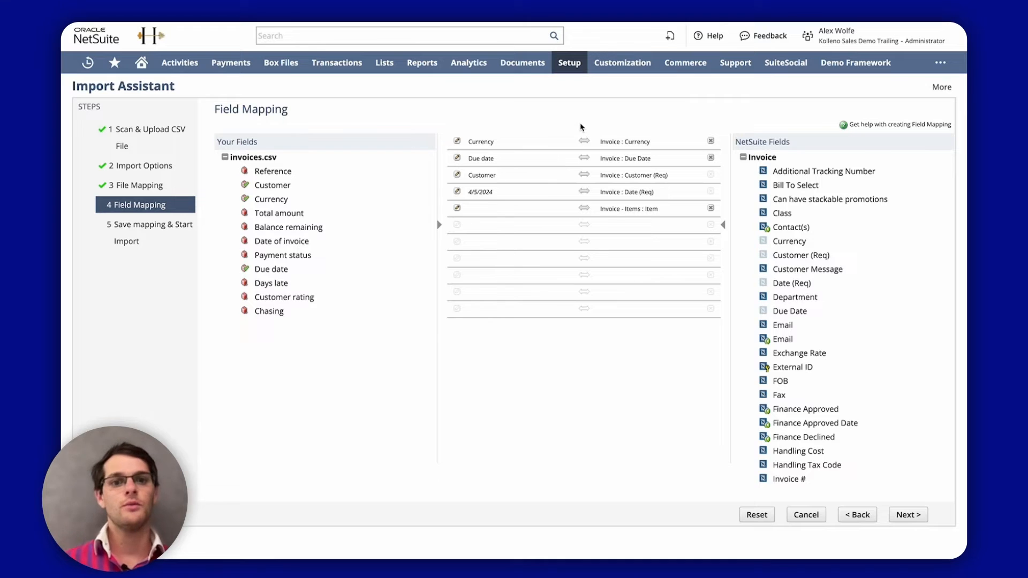
{"action": "left_click", "coordinate": [284, 245]}
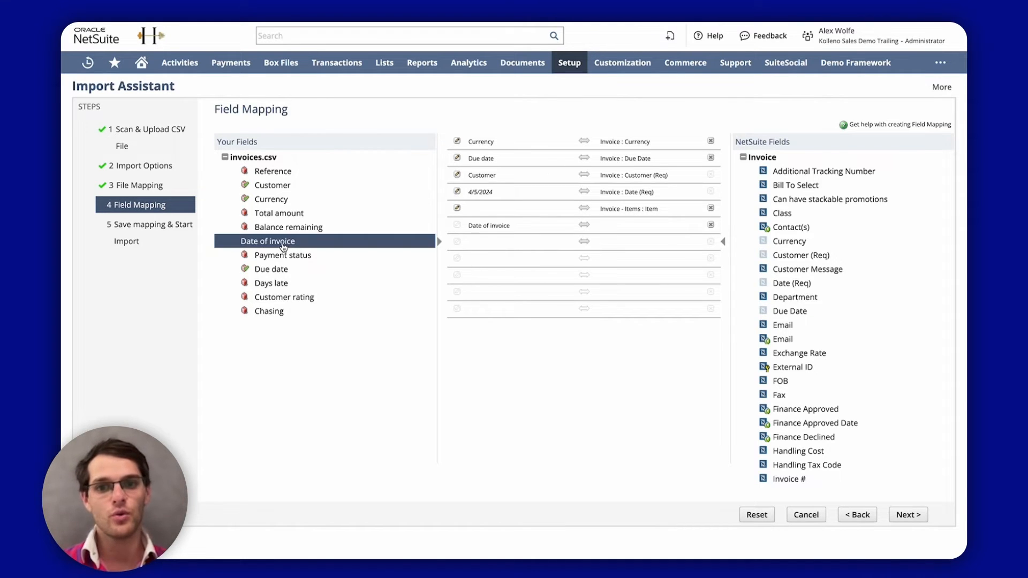
{"action": "left_click_drag", "start_coordinate": [485, 224], "coordinate": [481, 193]}
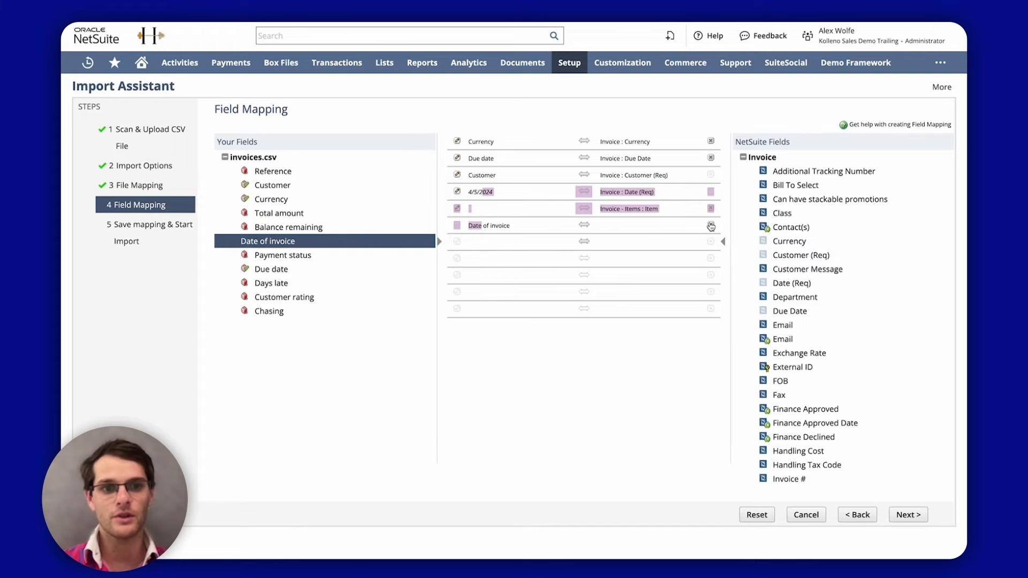
{"action": "left_click", "coordinate": [710, 225]}
Map the Date of invoice column to the required Invoice Date field and remove the Invoice - Items : Item mapping row
{"action": "left_click_drag", "start_coordinate": [282, 243], "coordinate": [478, 199]}
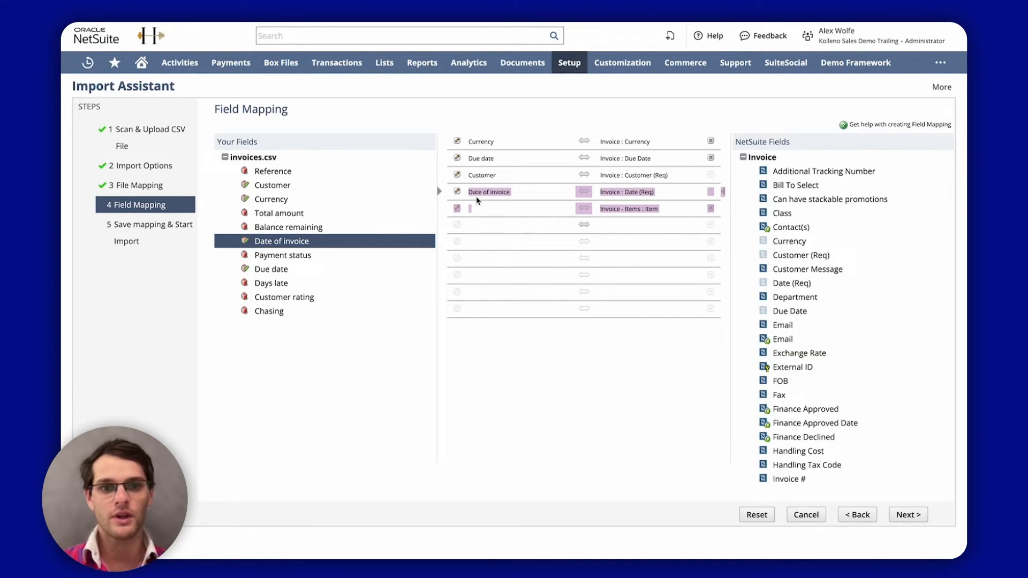
{"action": "left_click", "coordinate": [711, 209]}
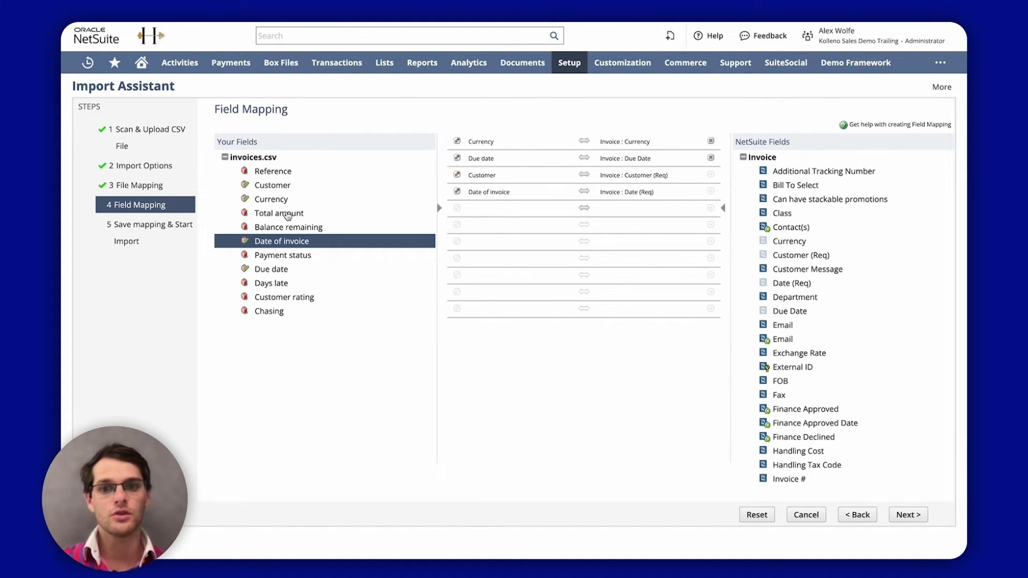
Add the Invoice # field to the mapping and match it with the Reference column from invoices.csv
{"action": "scroll", "coordinate": [818, 361], "scroll_direction": "down", "scroll_amount": 5}
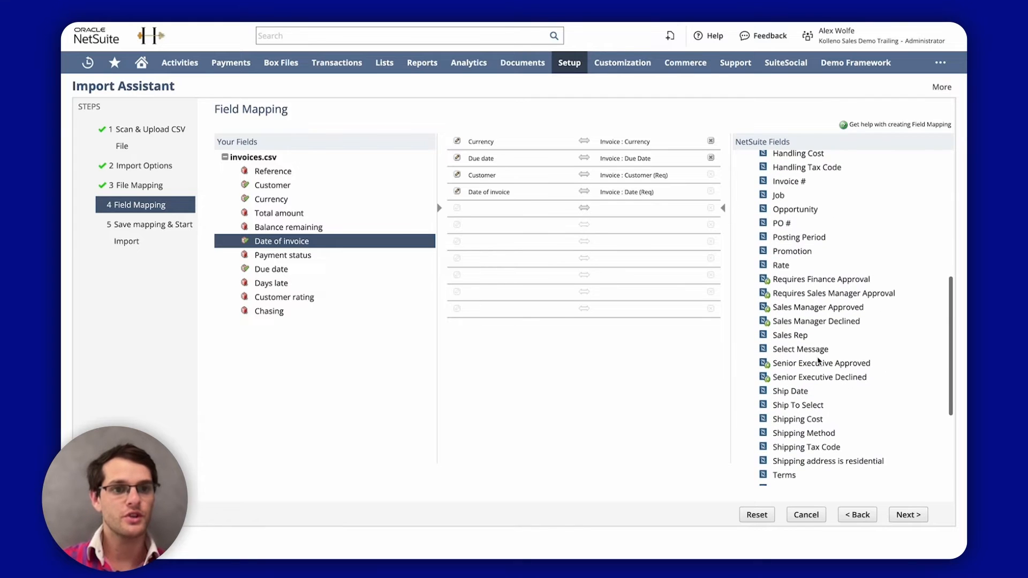
{"action": "scroll", "coordinate": [818, 358], "scroll_direction": "down", "scroll_amount": 2}
{"action": "scroll", "coordinate": [818, 358], "scroll_direction": "up", "scroll_amount": 2}
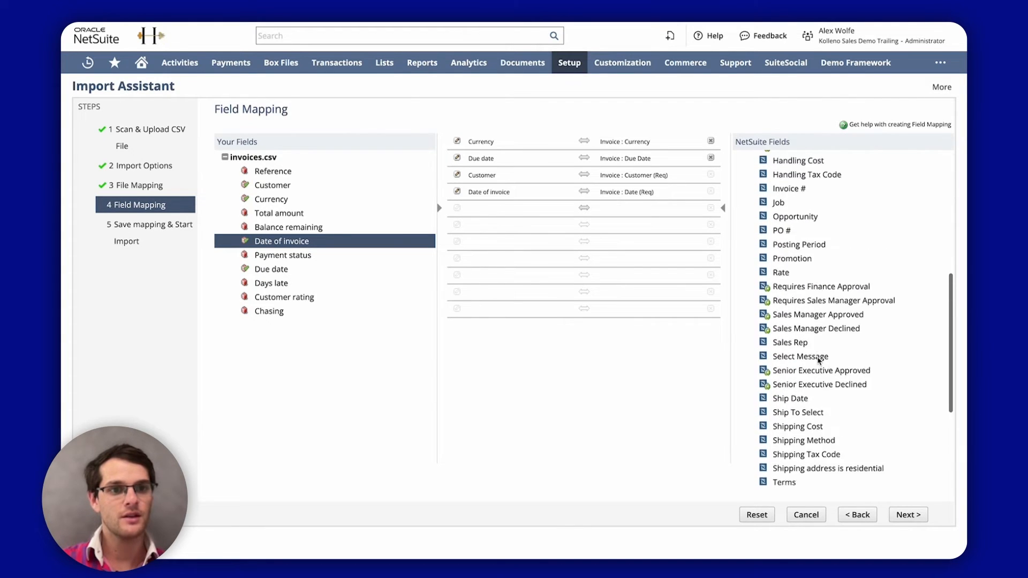
{"action": "scroll", "coordinate": [818, 362], "scroll_direction": "up", "scroll_amount": 2}
{"action": "left_click_drag", "start_coordinate": [790, 276], "coordinate": [641, 216]}
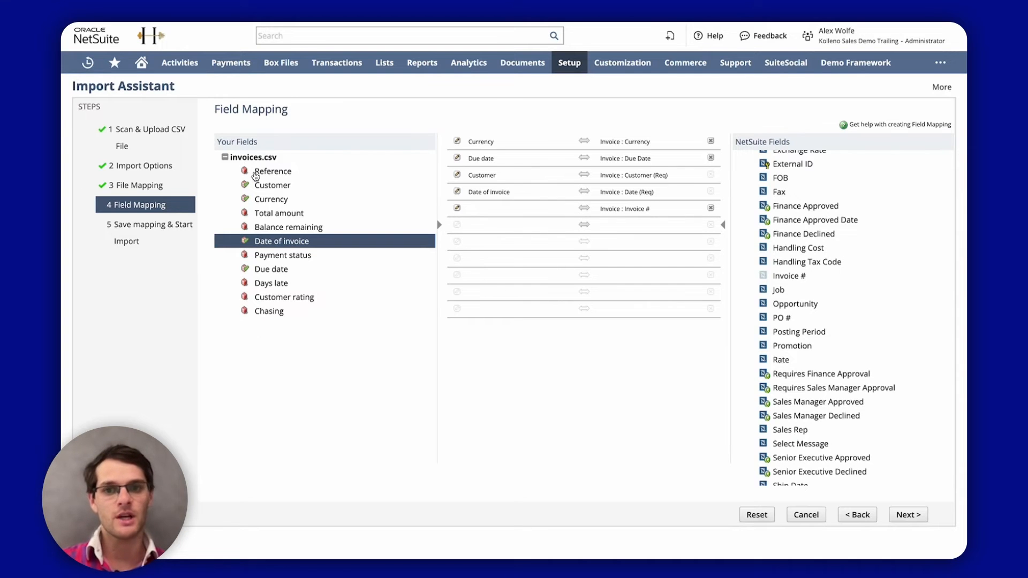
{"action": "left_click_drag", "start_coordinate": [253, 174], "coordinate": [503, 216]}
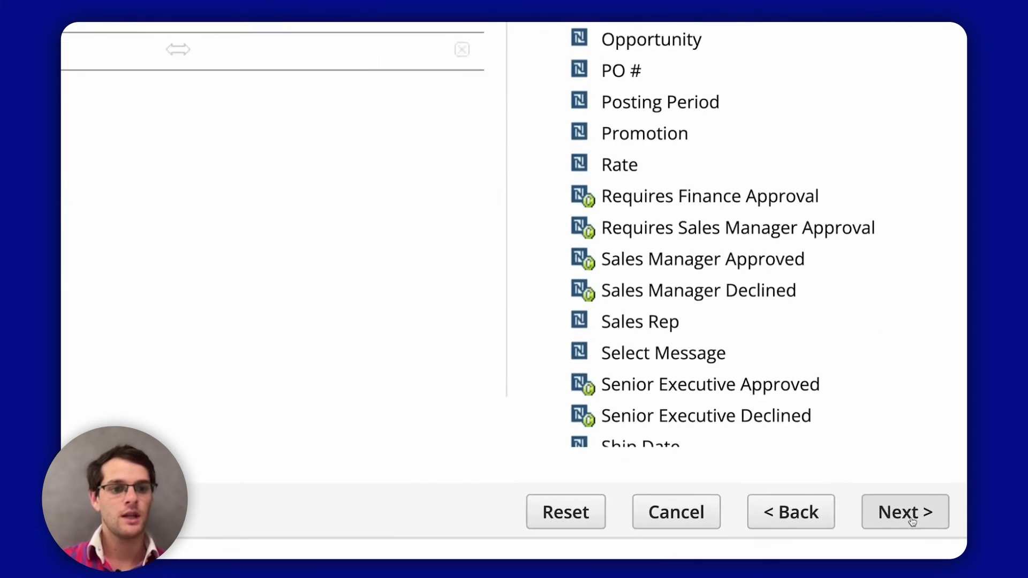
Finish the field mapping, name the import map "Mapping Invoices", and save and run the import
{"action": "left_click", "coordinate": [912, 522]}
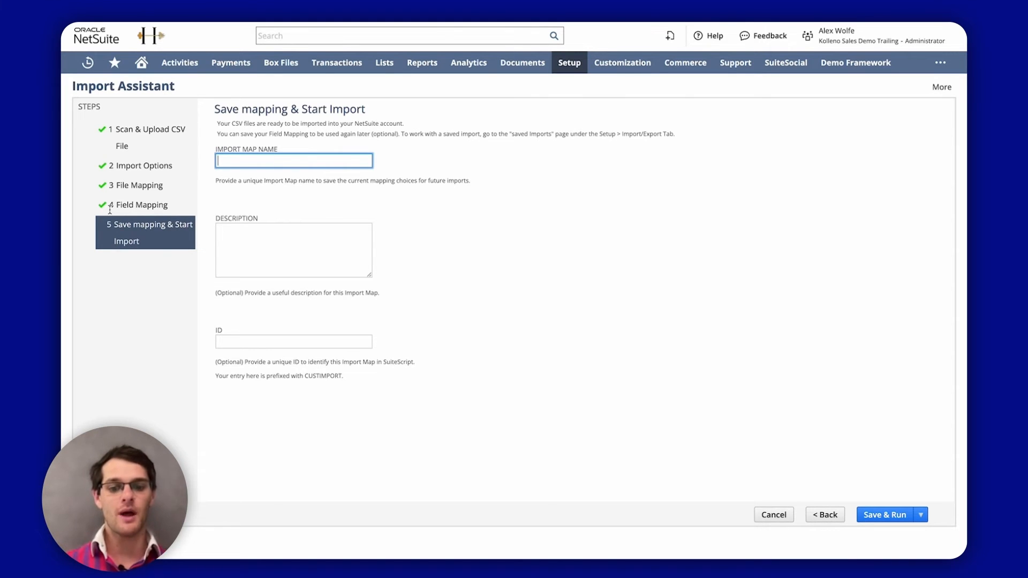
{"action": "type", "text": "Mapping In"}
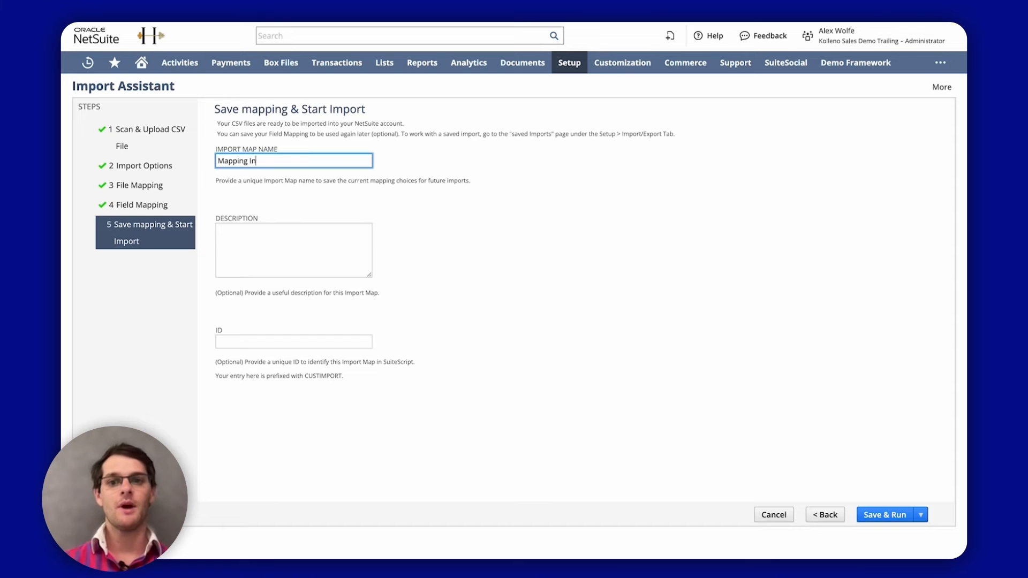
{"action": "type", "text": "voices"}
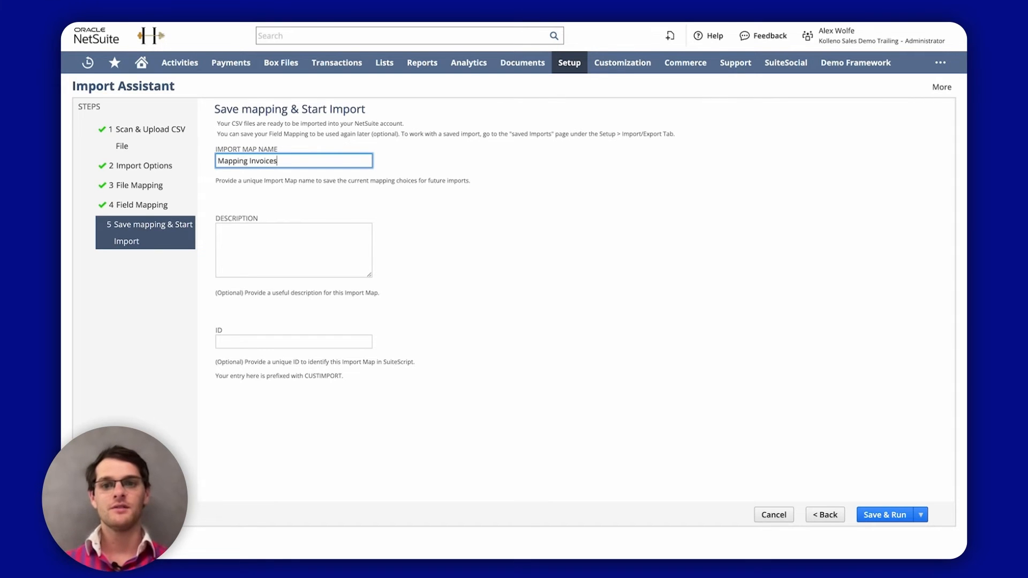
{"action": "left_click", "coordinate": [899, 517]}
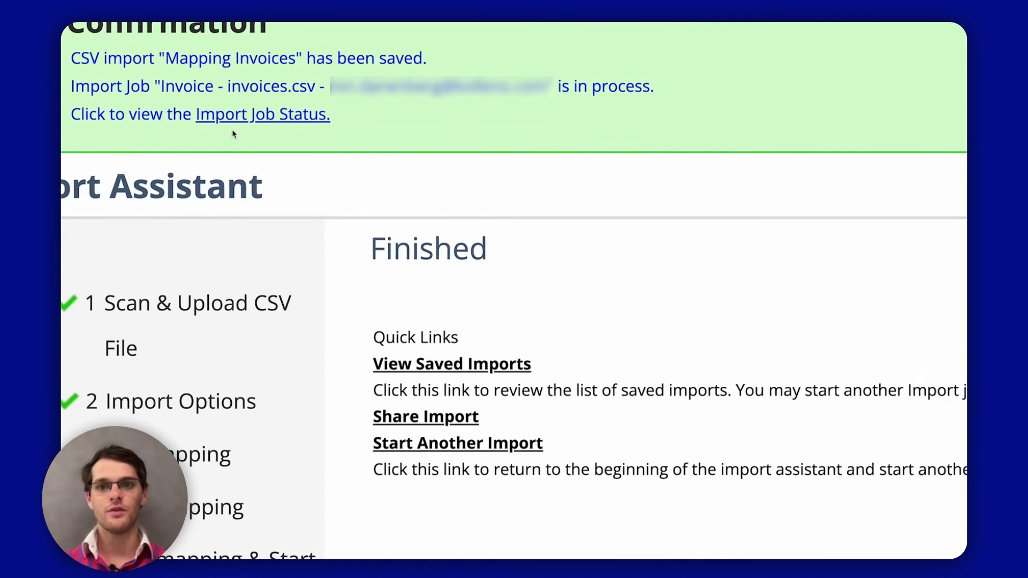
Open the import job status and check the completion percentage and result message of the listed job
{"action": "left_click", "coordinate": [250, 126]}
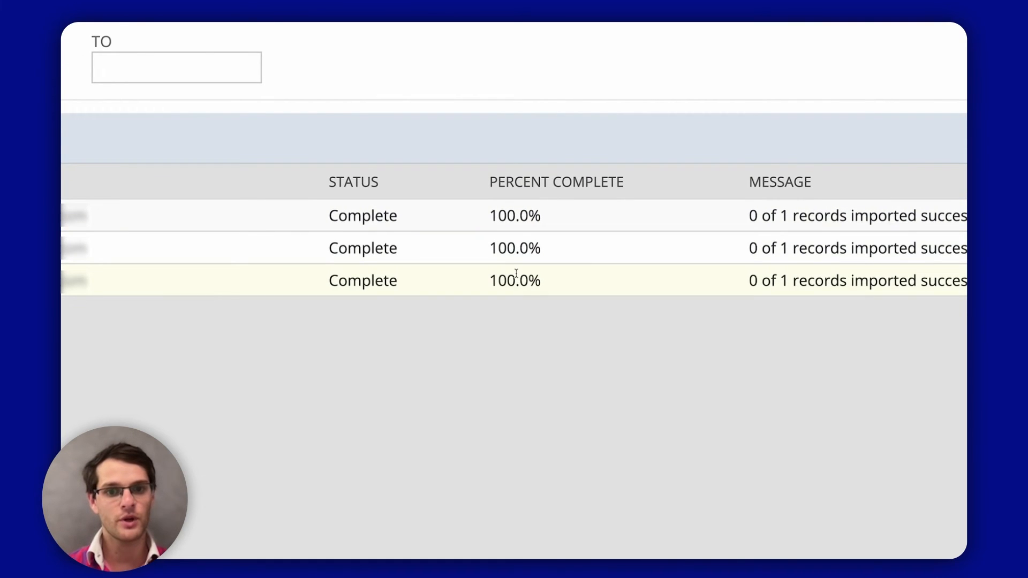
{"action": "left_click_drag", "start_coordinate": [528, 281], "coordinate": [489, 280]}
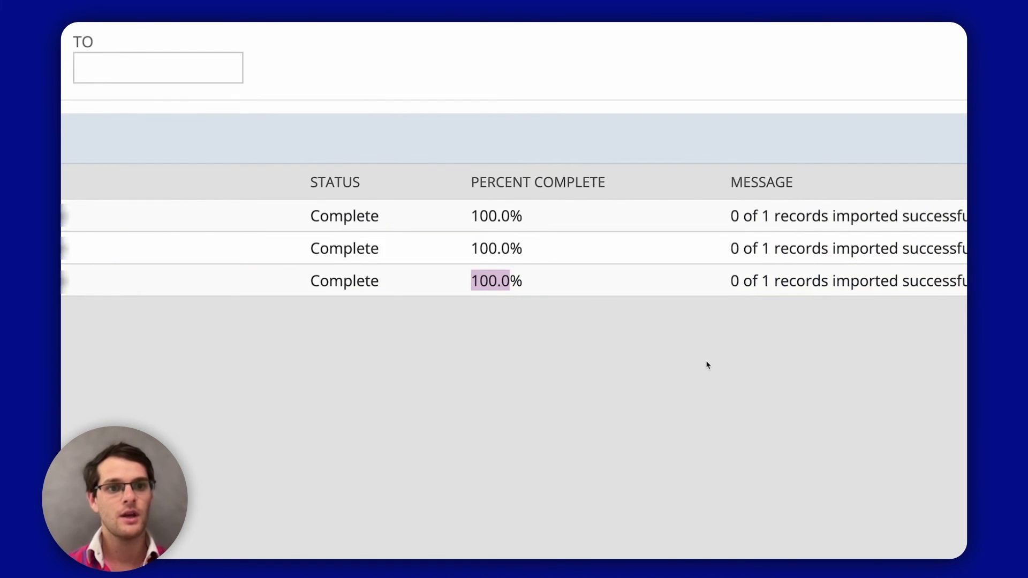
{"action": "left_click_drag", "start_coordinate": [744, 280], "coordinate": [933, 280]}
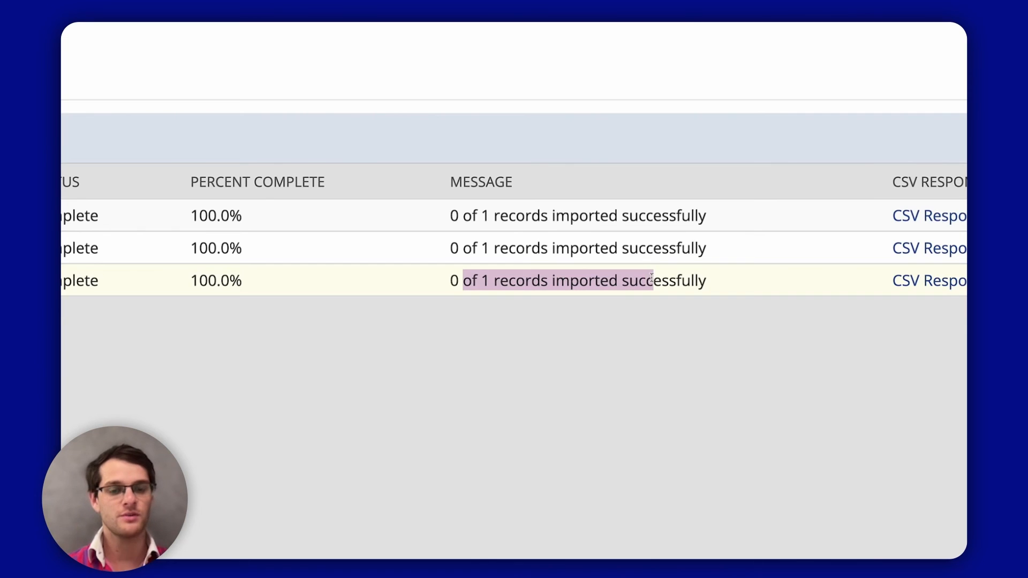